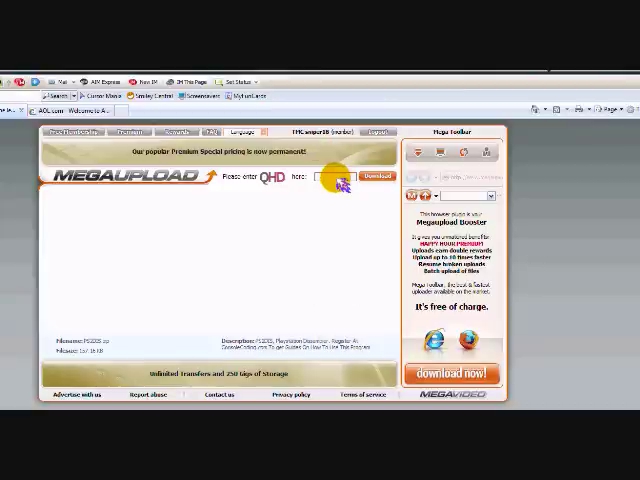
Step: Enter the captcha code shown into the code field and submit it with the Download button
{"action": "double_click", "coordinate": [338, 180]}
{"action": "left_click", "coordinate": [334, 186]}
{"action": "type", "text": "qhd"}
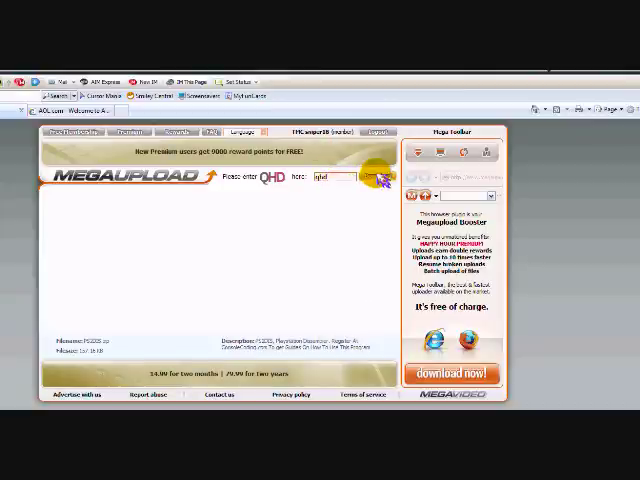
{"action": "left_click", "coordinate": [380, 179]}
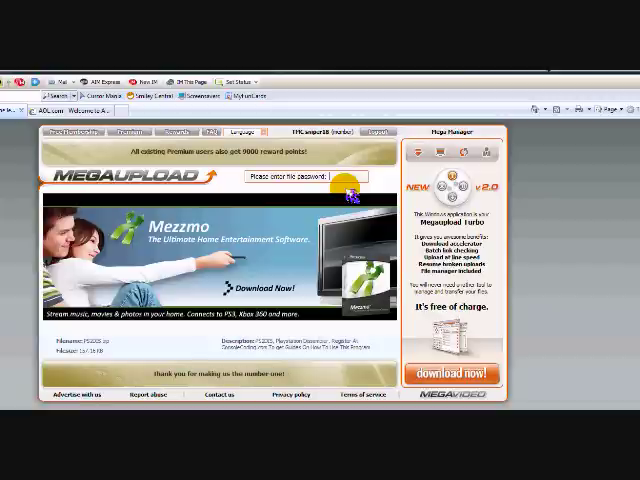
{"action": "type", "text": "**"}
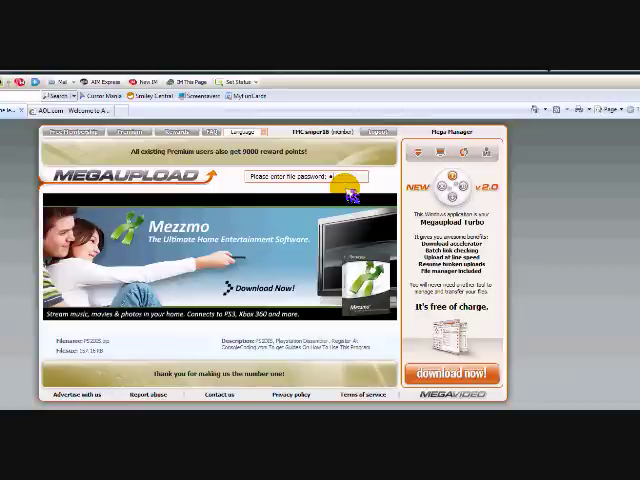
{"action": "type", "text": "****"}
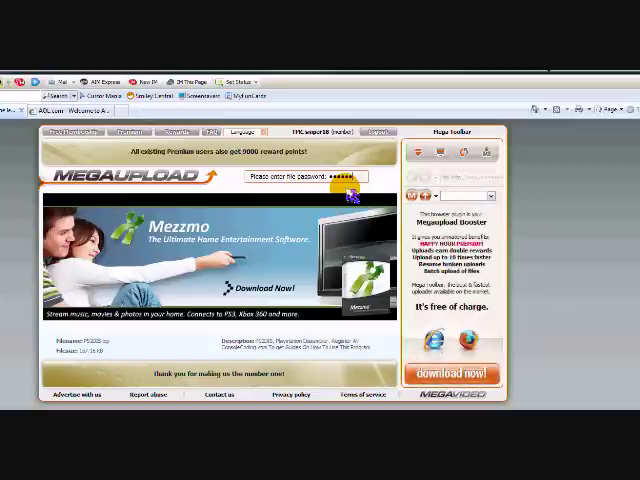
{"action": "type", "text": "***"}
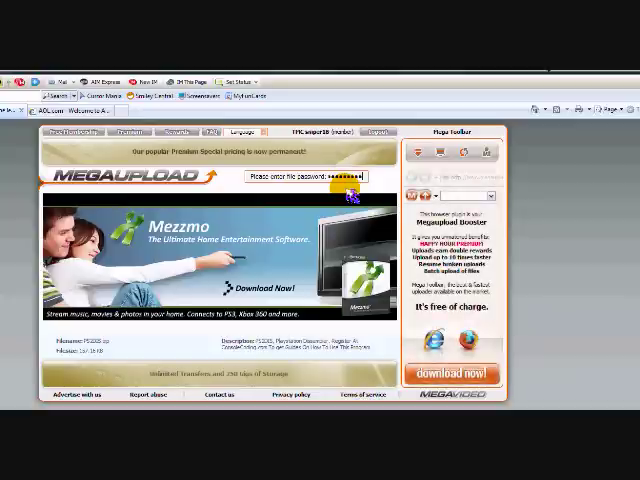
Step: Enter the file password to unlock the PS2DS download
{"action": "key", "text": "Return"}
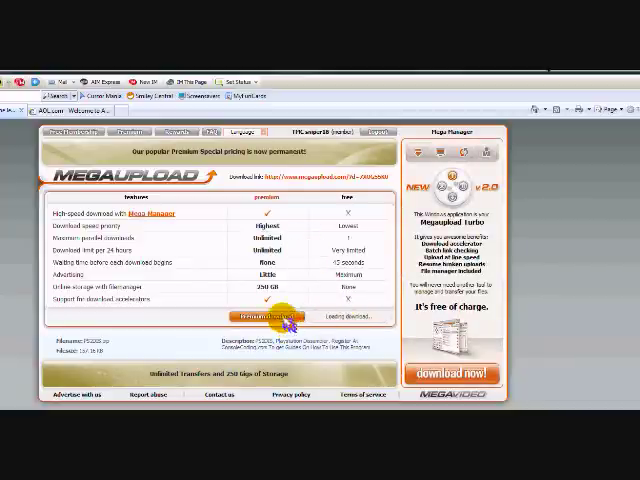
Step: Save the PS2DS zip to the Desktop via free download, then close Internet Explorer and all its tabs
{"action": "left_click", "coordinate": [302, 268]}
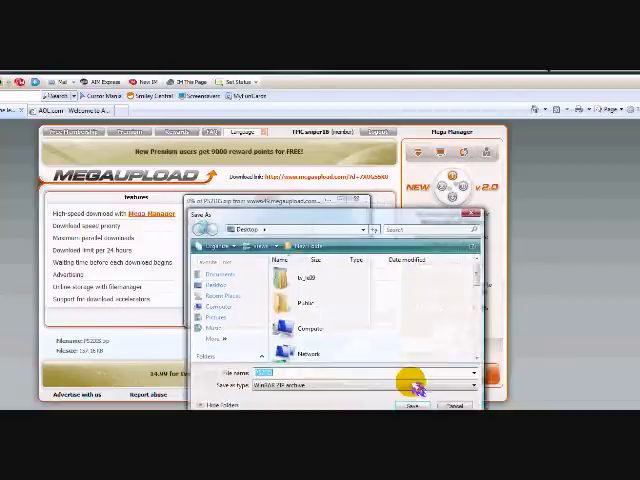
{"action": "left_click", "coordinate": [469, 214]}
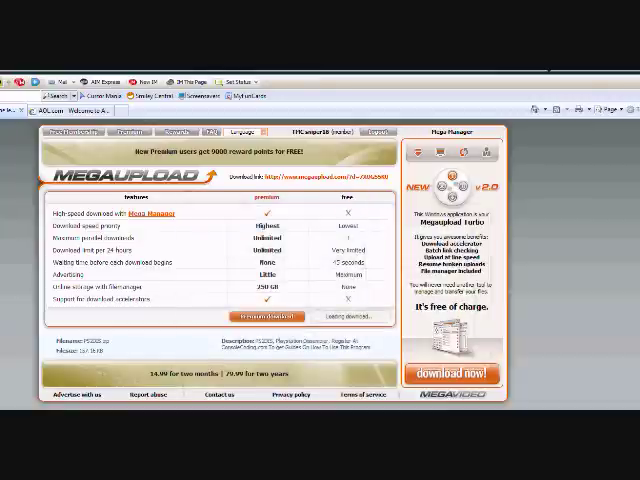
{"action": "left_click", "coordinate": [563, 90]}
{"action": "left_click", "coordinate": [293, 279]}
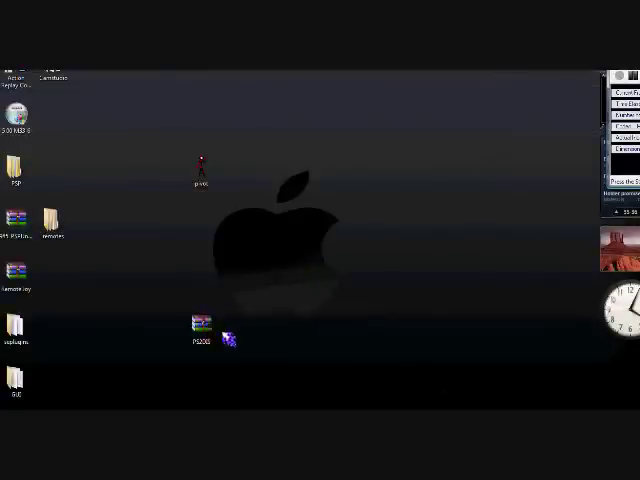
Step: Open the PS2DS zip from the desktop in WinRAR and dismiss the license reminder
{"action": "left_click", "coordinate": [207, 336]}
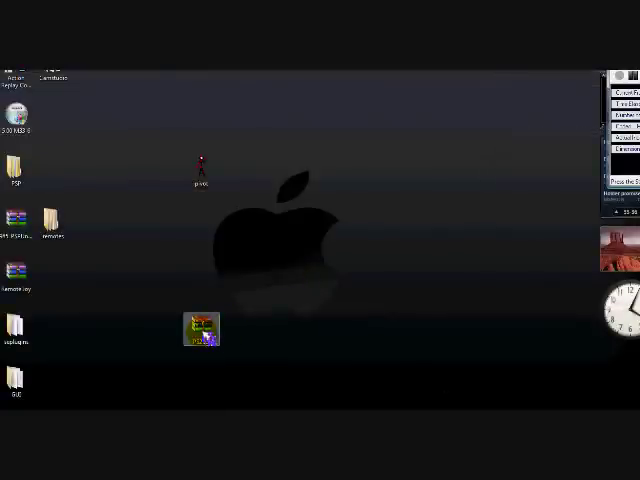
{"action": "double_click", "coordinate": [207, 336]}
{"action": "left_click", "coordinate": [350, 218]}
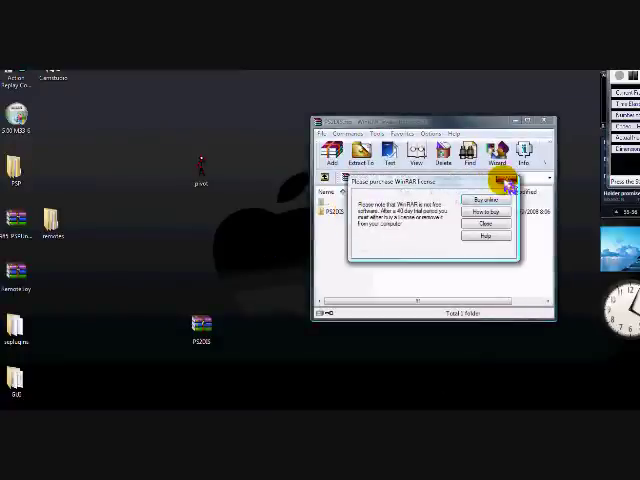
{"action": "left_click", "coordinate": [510, 181]}
Step: Browse into the PS2DS folder and its subfolder, and select the PS2DIS application
{"action": "double_click", "coordinate": [350, 213]}
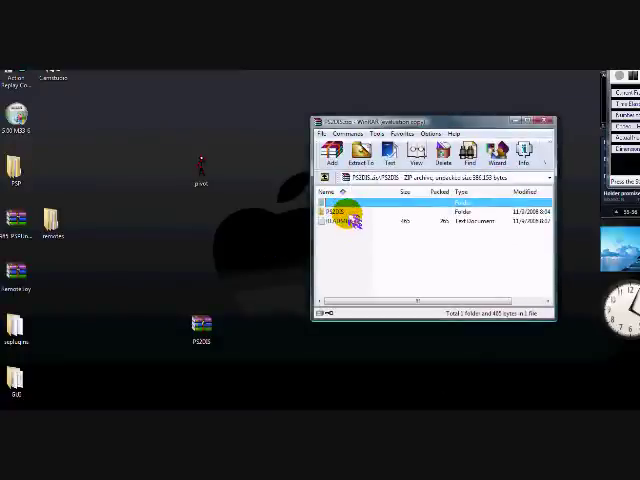
{"action": "double_click", "coordinate": [349, 213]}
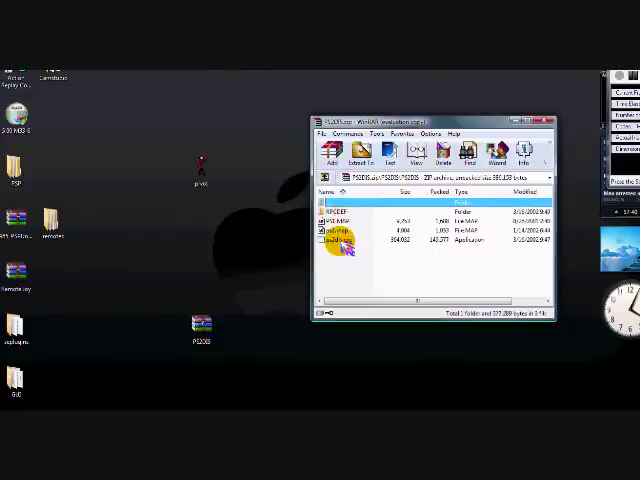
{"action": "left_click", "coordinate": [334, 241]}
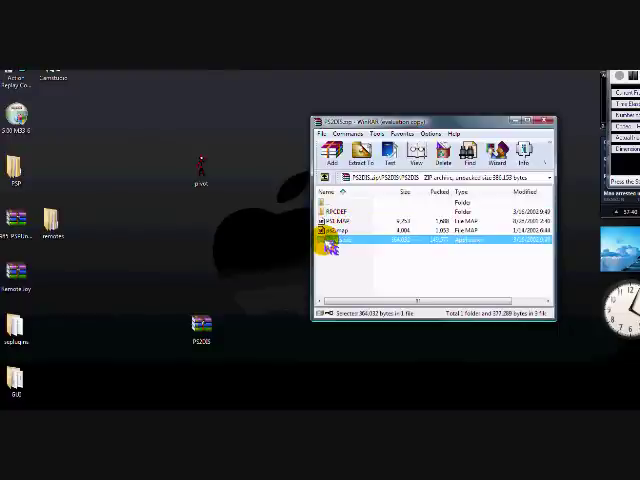
{"action": "left_click_drag", "start_coordinate": [331, 249], "coordinate": [359, 247]}
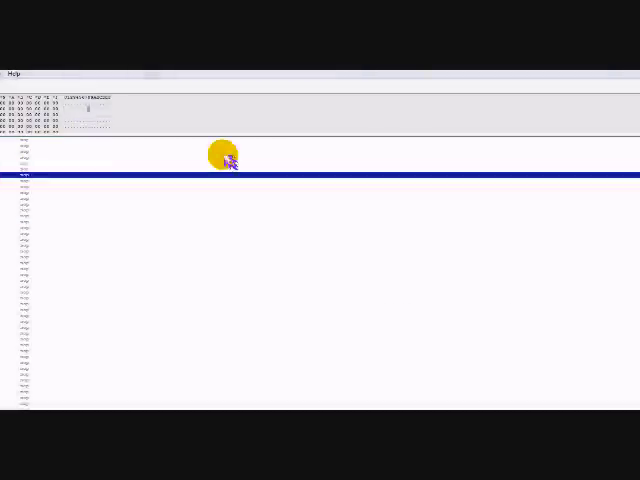
Step: Close the PS2DIS window and then the WinRAR archive window
{"action": "left_click", "coordinate": [557, 79]}
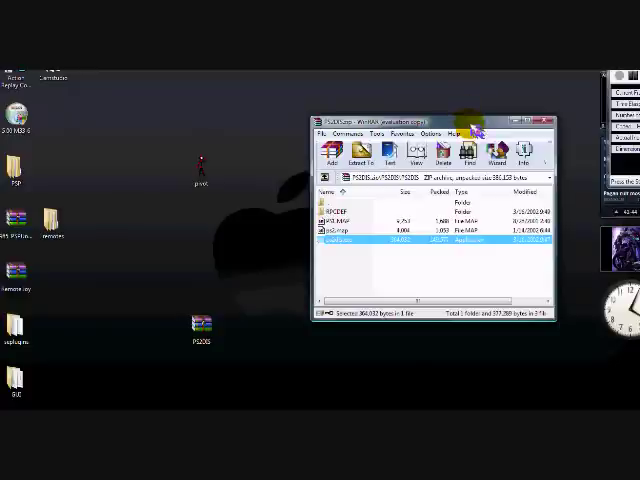
{"action": "left_click", "coordinate": [546, 122]}
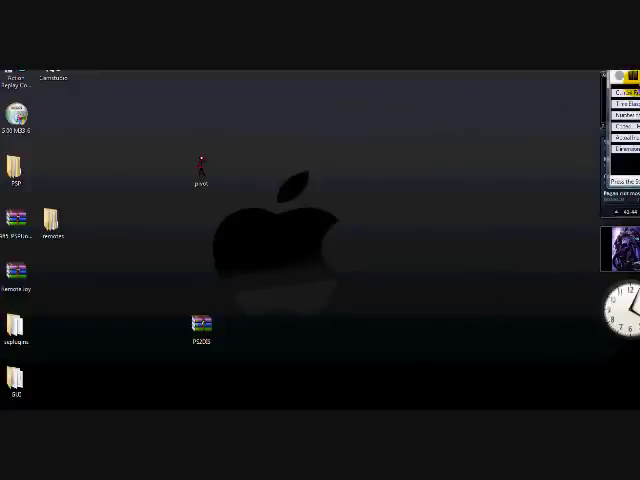